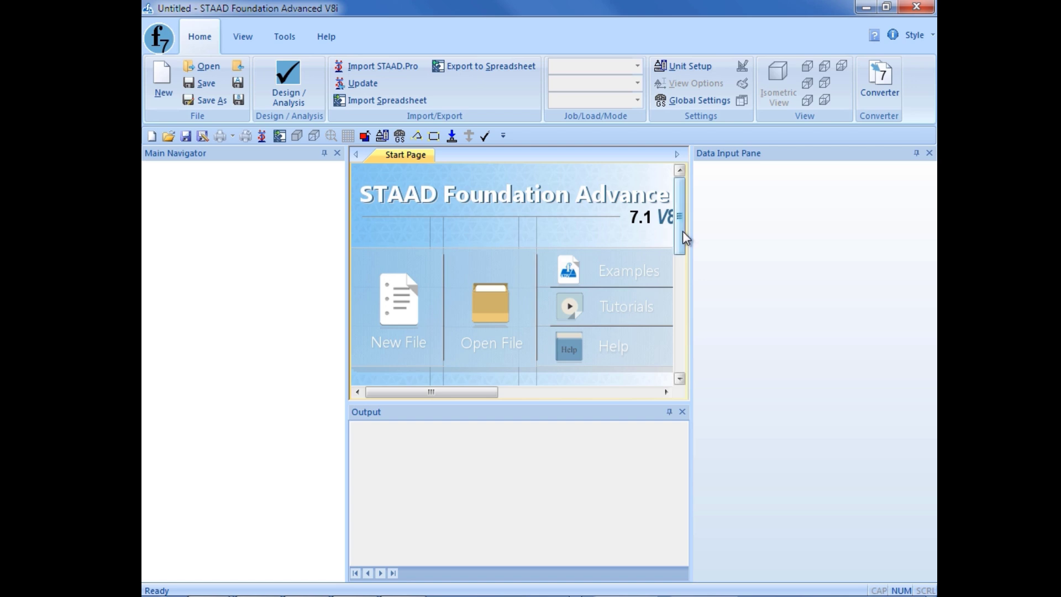
- Drag the pane splitters to widen the central Start Page and shrink the navigator and output areas
drag(682, 231, 671, 304)
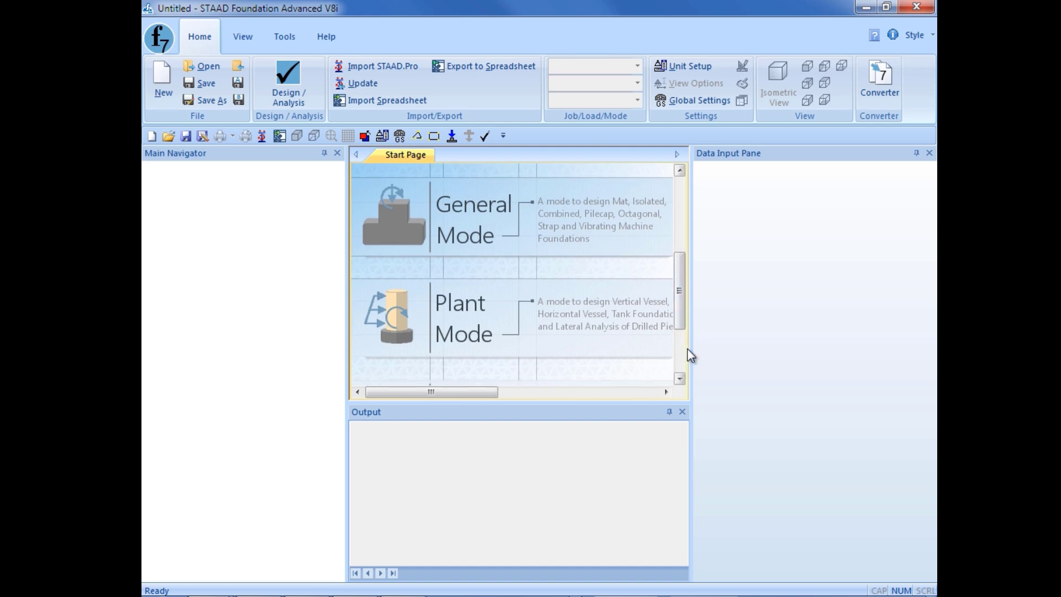
drag(695, 354, 765, 352)
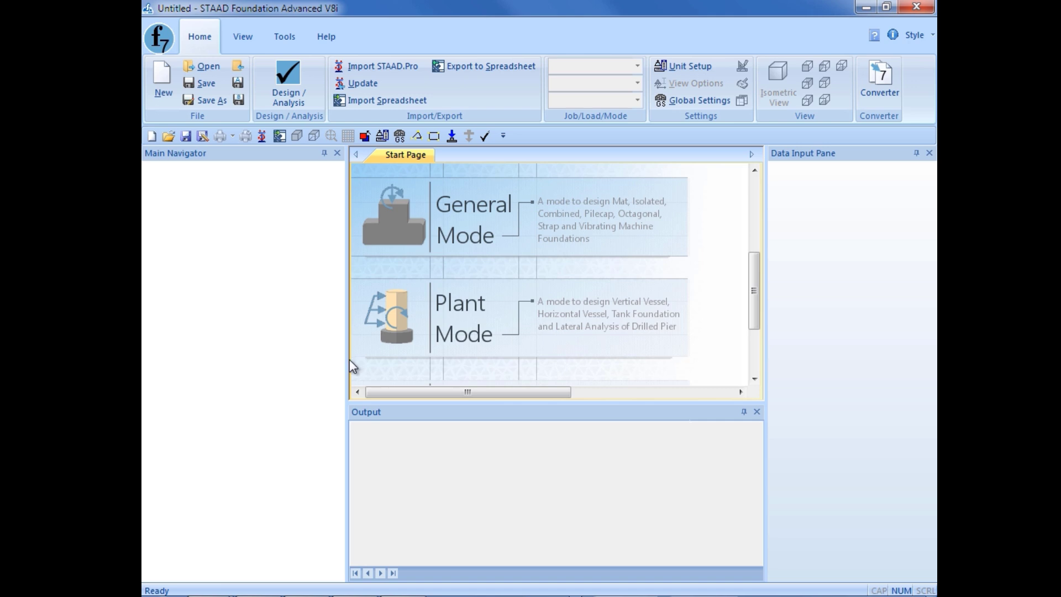
drag(346, 360, 307, 362)
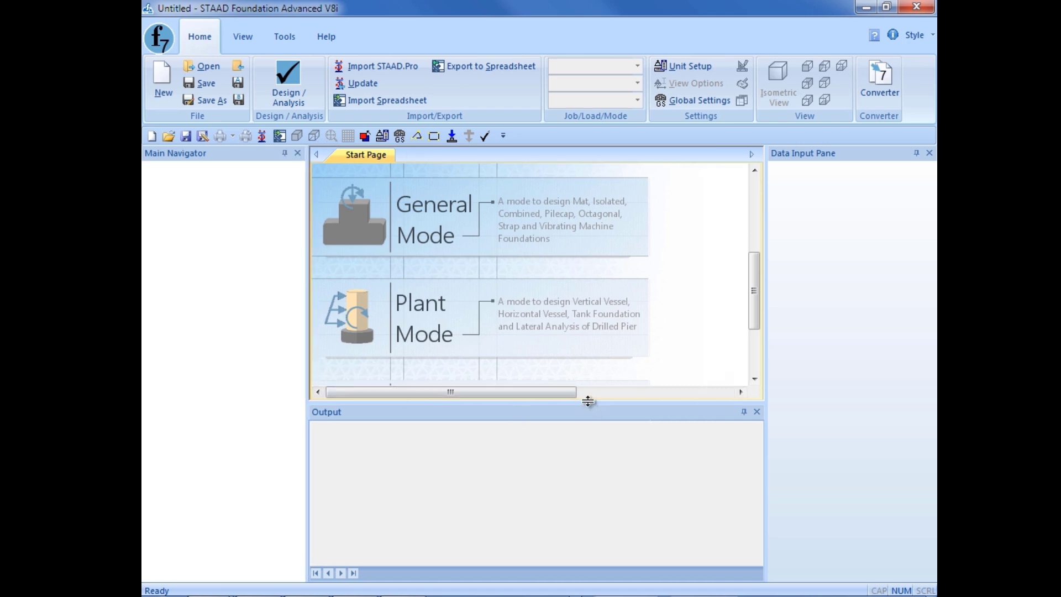
drag(588, 402, 585, 461)
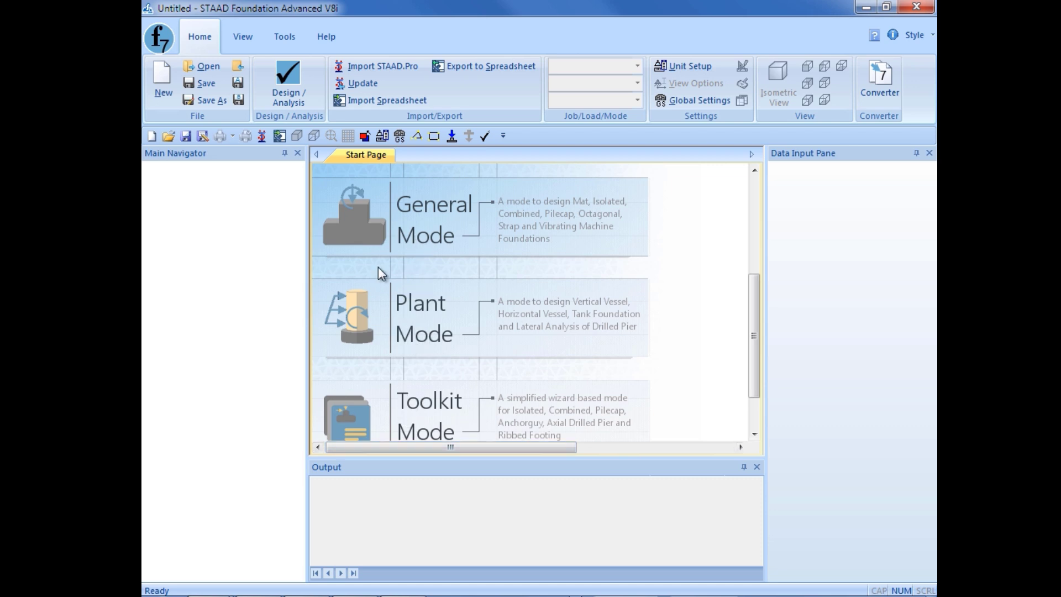
- Start a new General Mode project and return to its General Information form
click(403, 242)
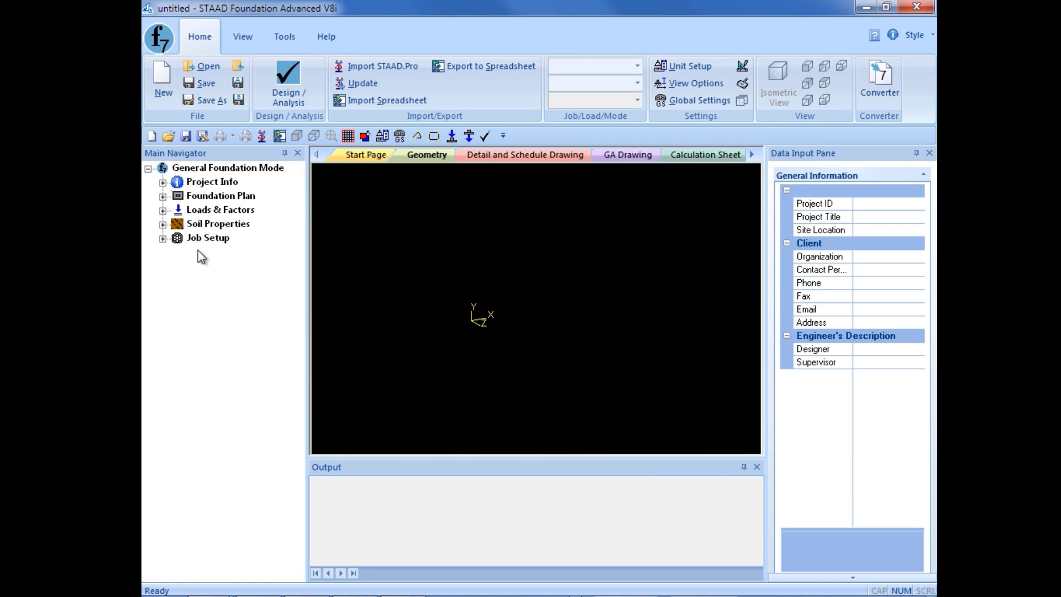
click(203, 198)
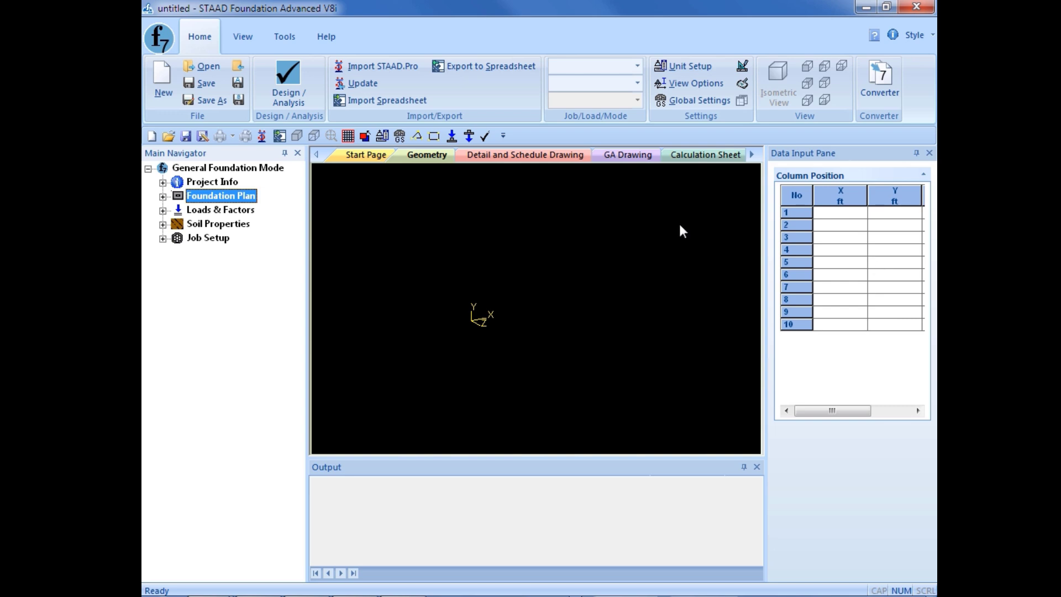
click(256, 169)
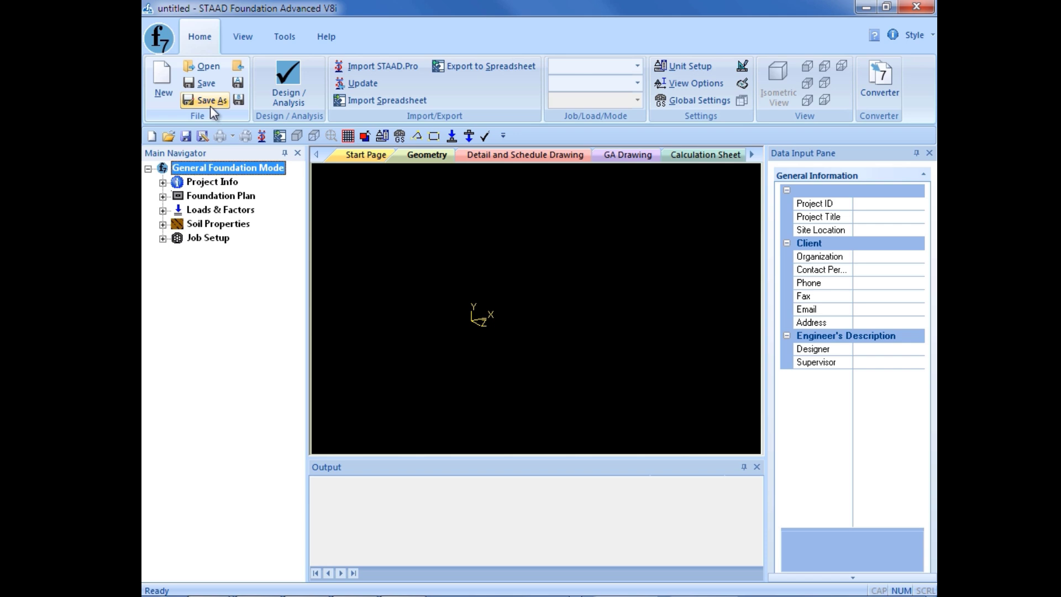
- Save the project to the Desktop as 'SFA_General'
click(210, 101)
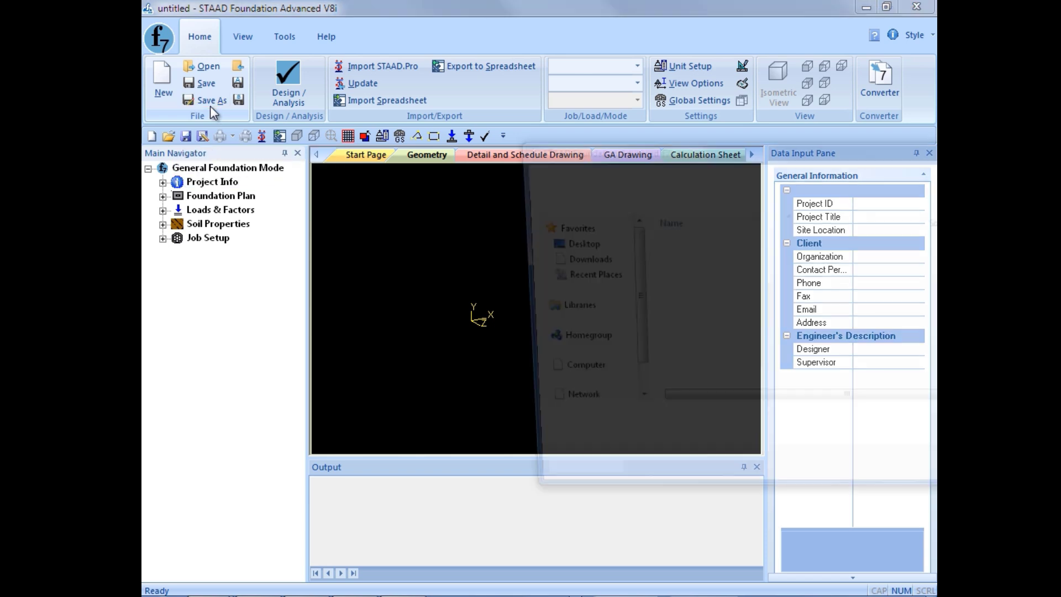
drag(631, 155, 558, 156)
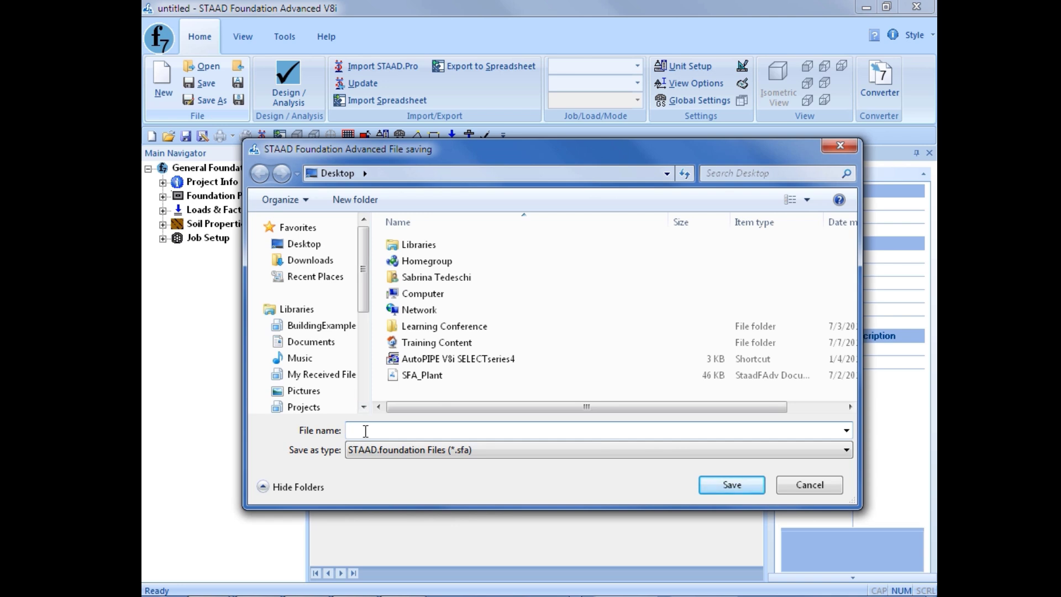
text(SFA)
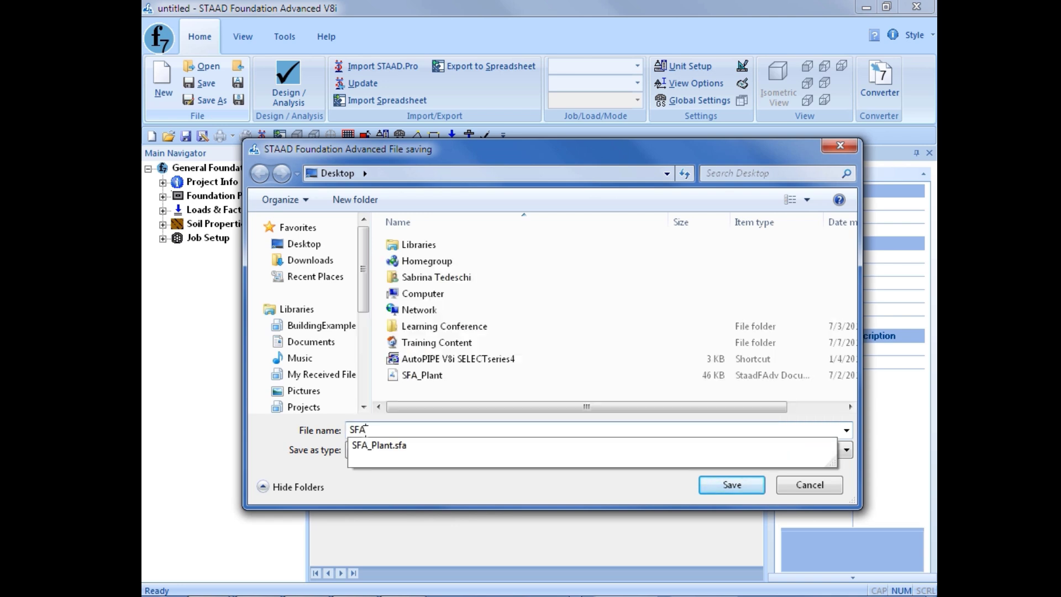
text(_General)
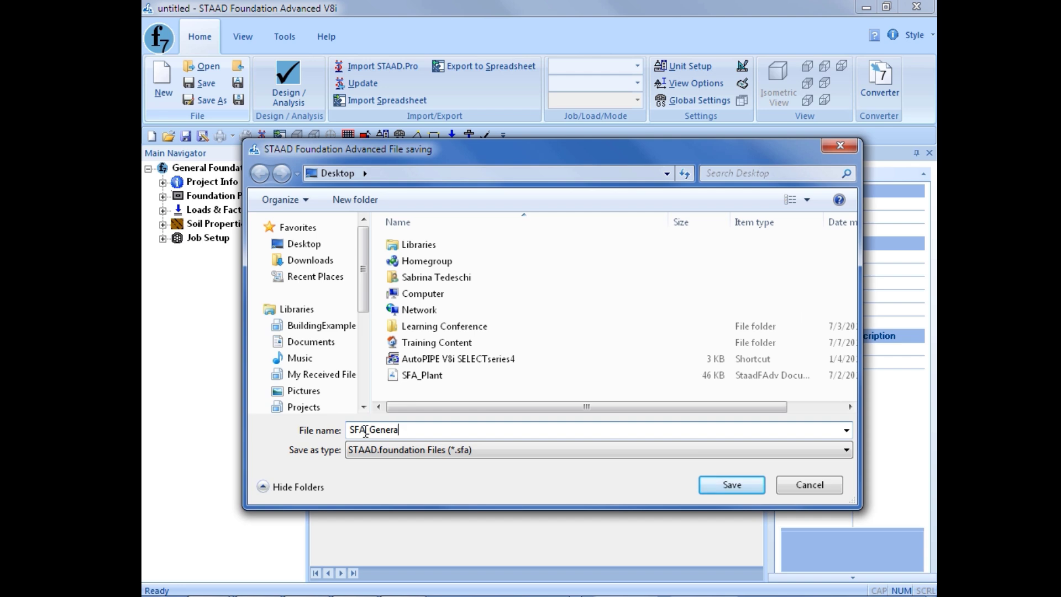
click(732, 485)
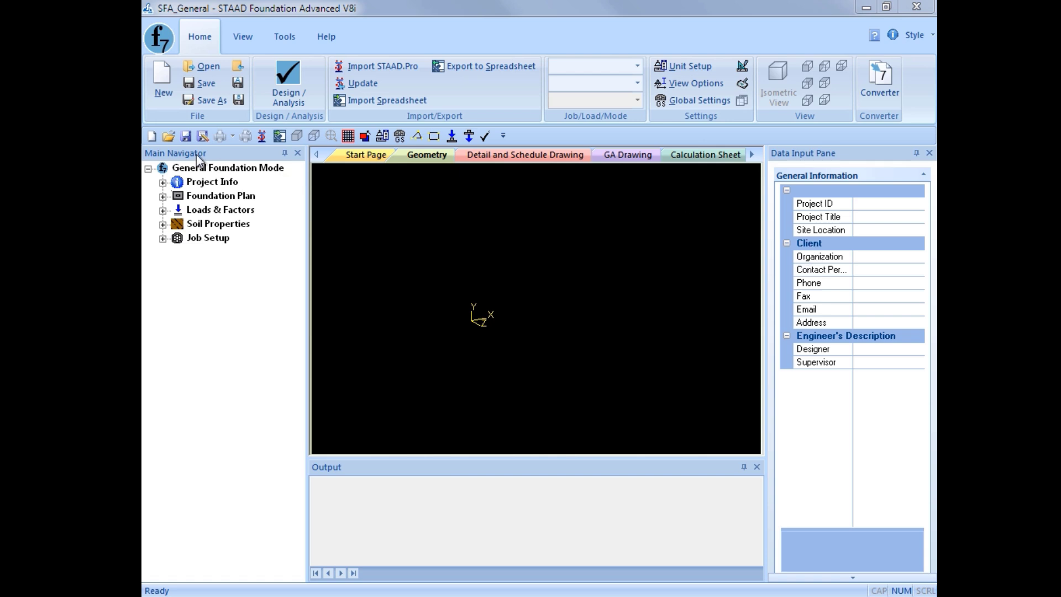
- Expand Foundation Plan in the navigator and show the empty Column Position table
click(198, 197)
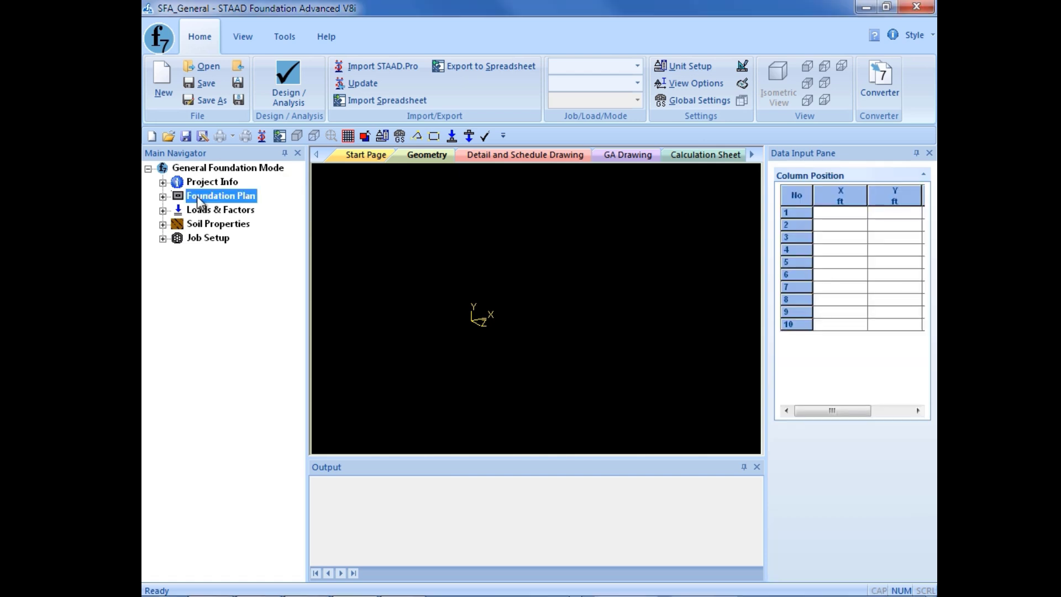
click(163, 197)
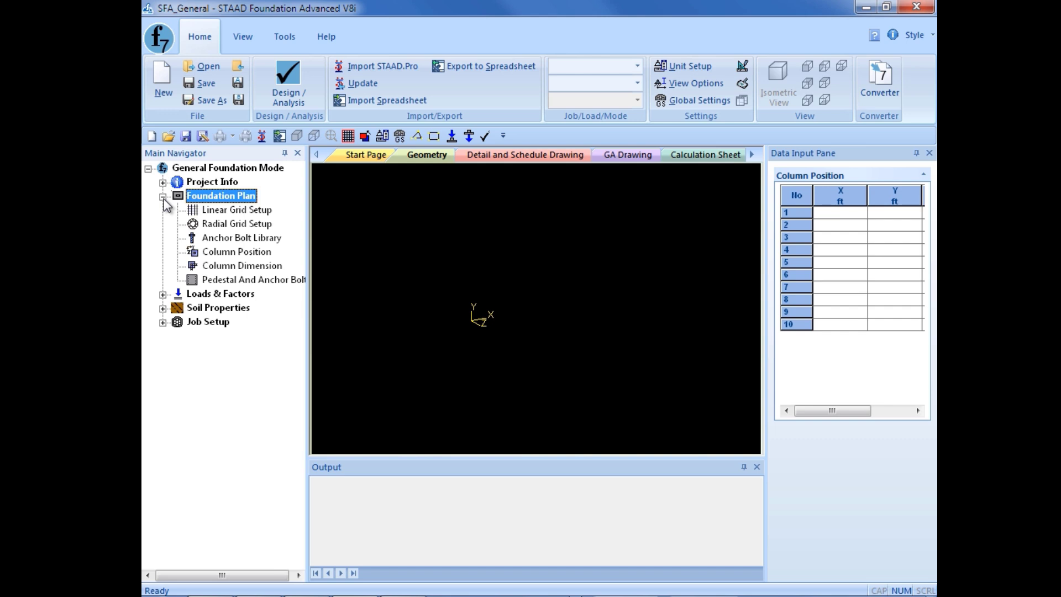
click(214, 255)
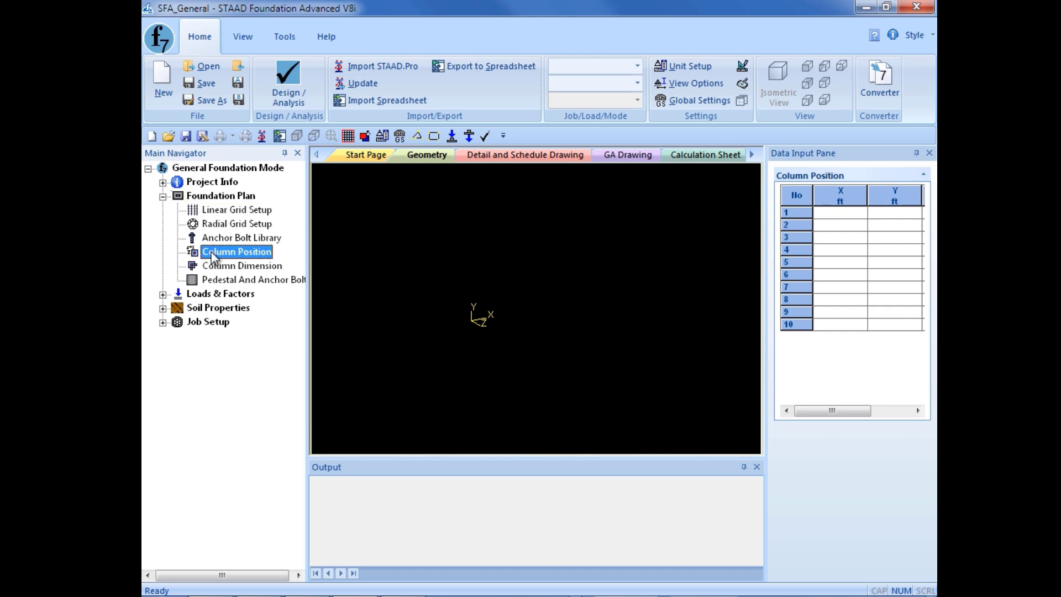
- In Linear Grid Setup, set Show Grid to Yes and apply it, giving lines at 0, 240, 480
click(215, 211)
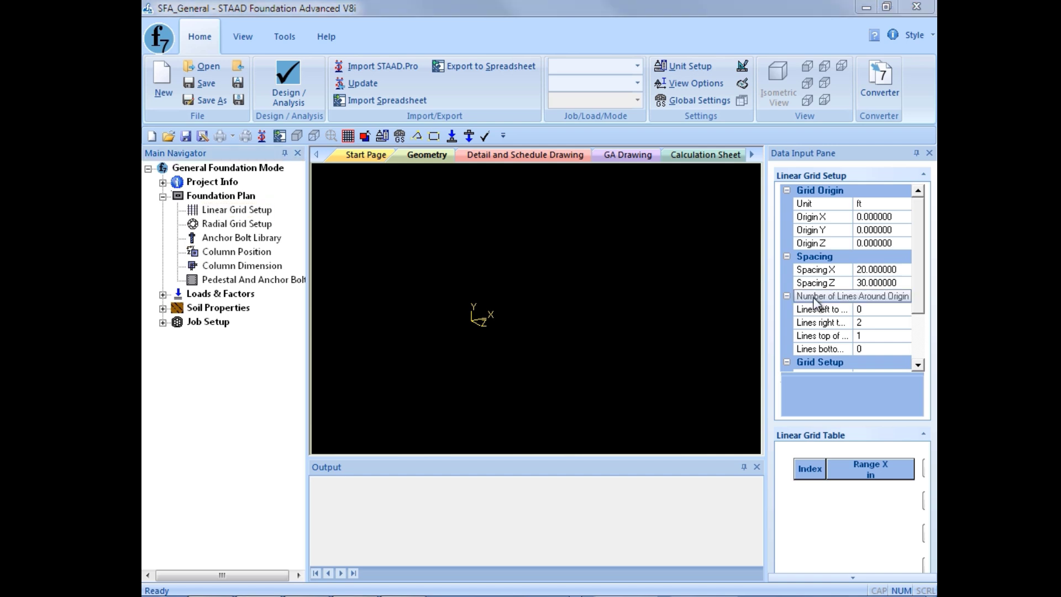
drag(917, 287, 921, 336)
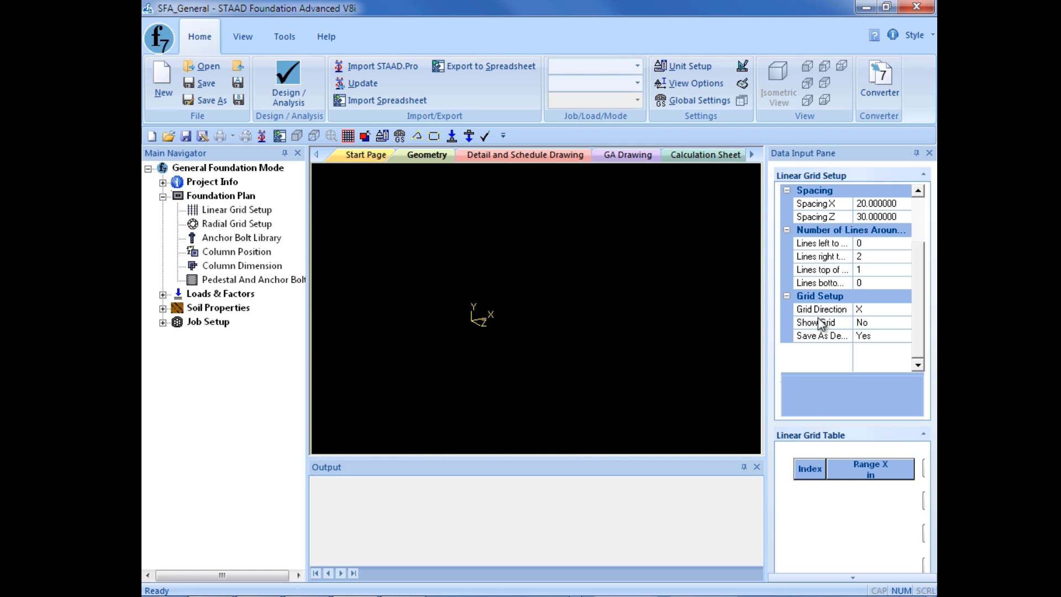
click(872, 324)
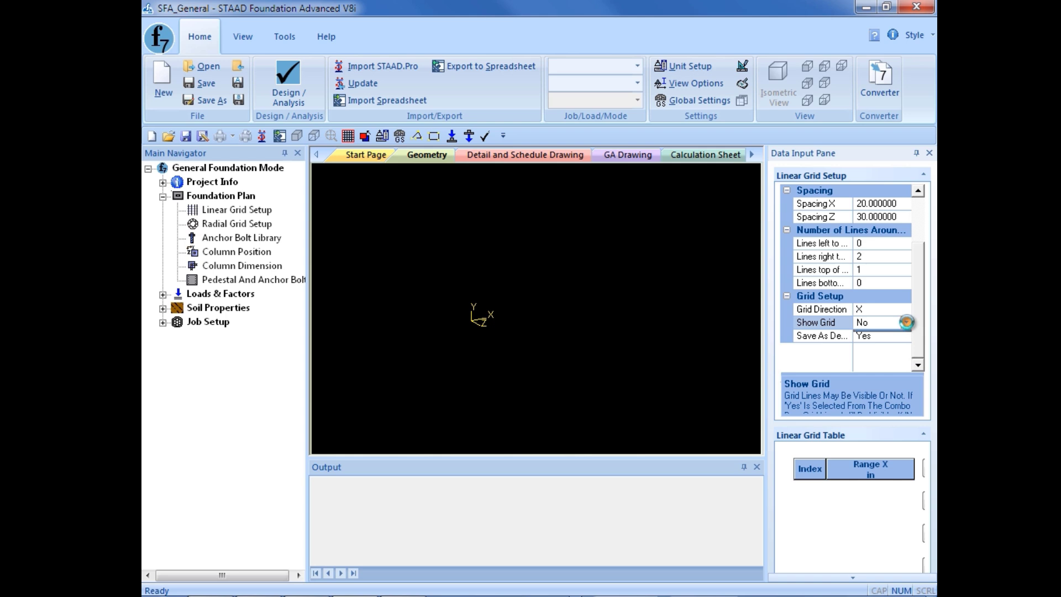
click(906, 322)
click(864, 336)
click(920, 440)
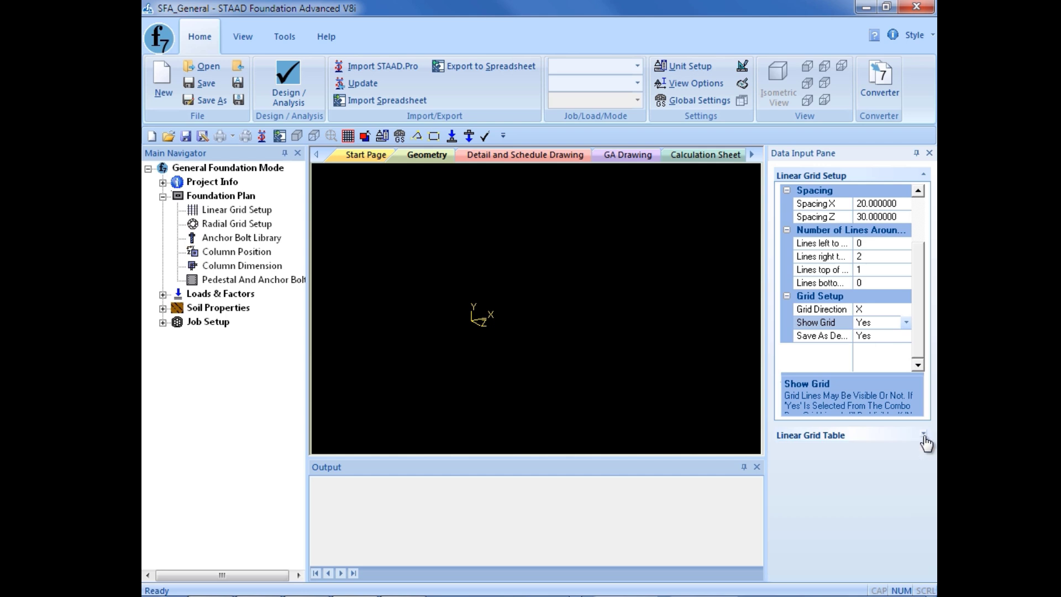
click(920, 440)
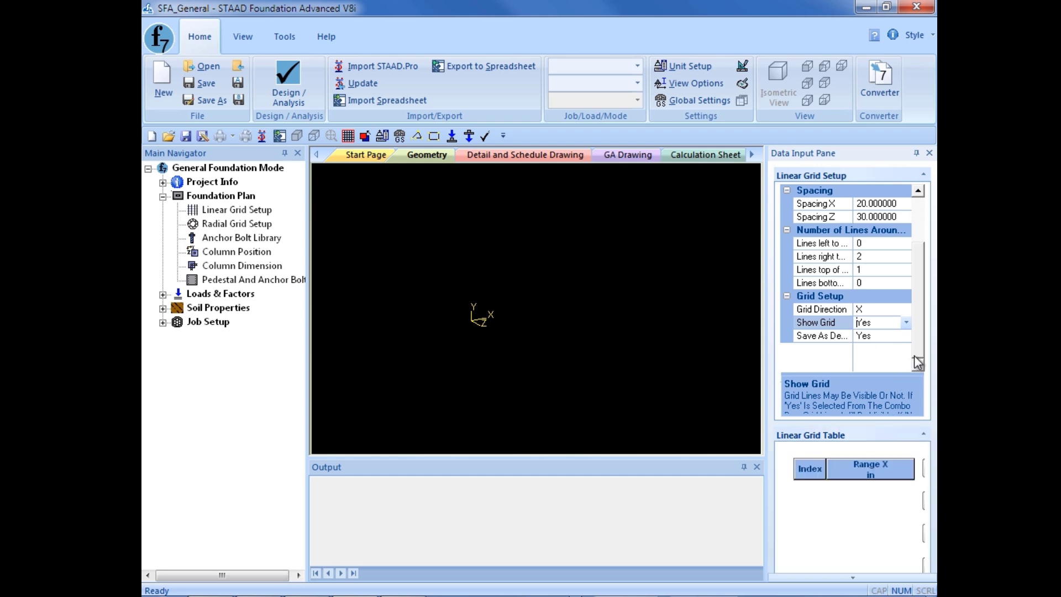
click(918, 401)
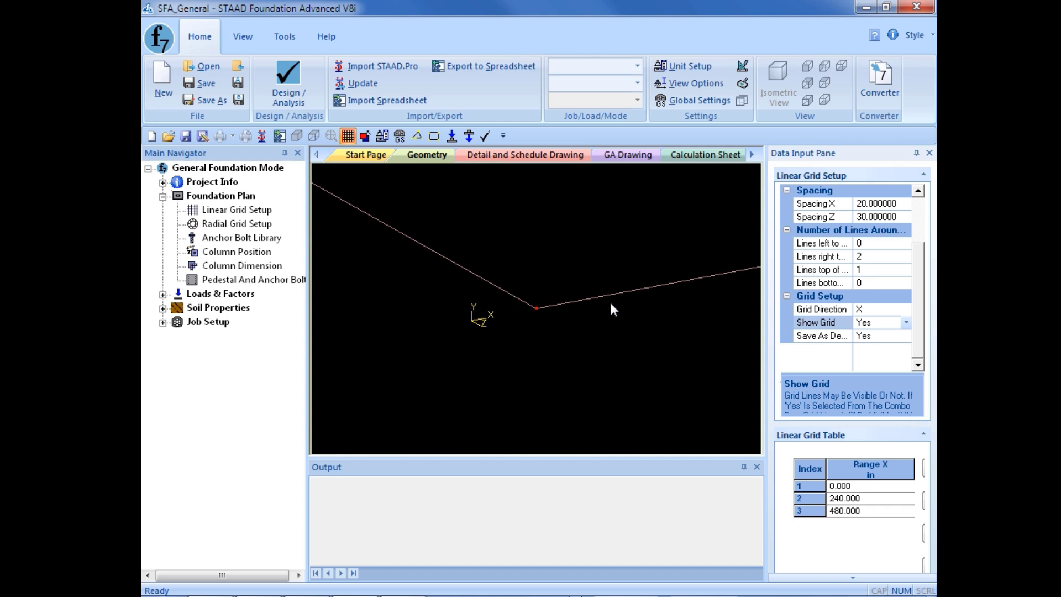
- Zoom to fit the whole linear grid and rotate it into an angled view
click(239, 38)
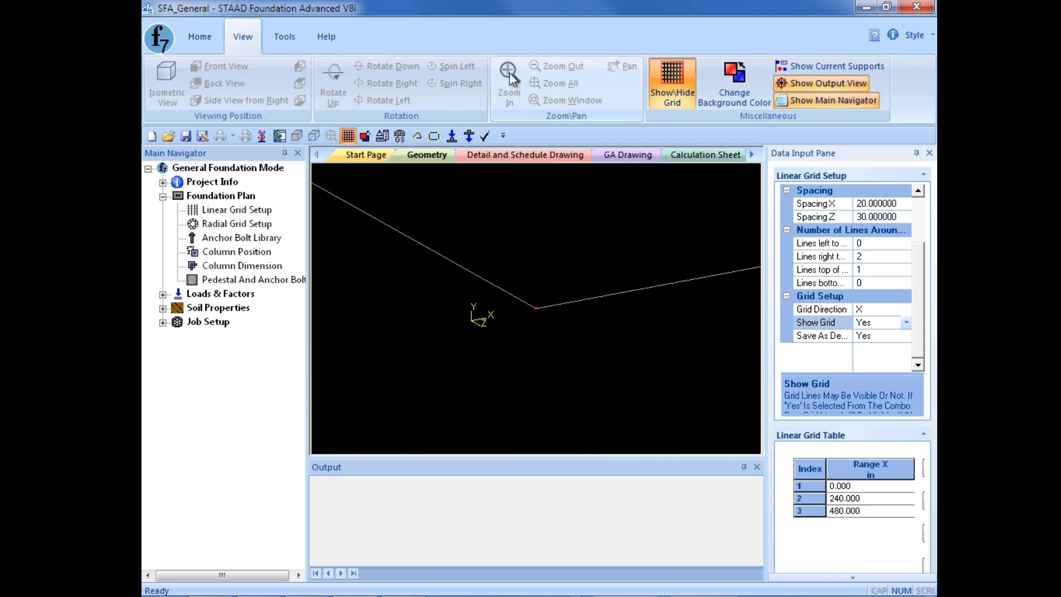
click(518, 224)
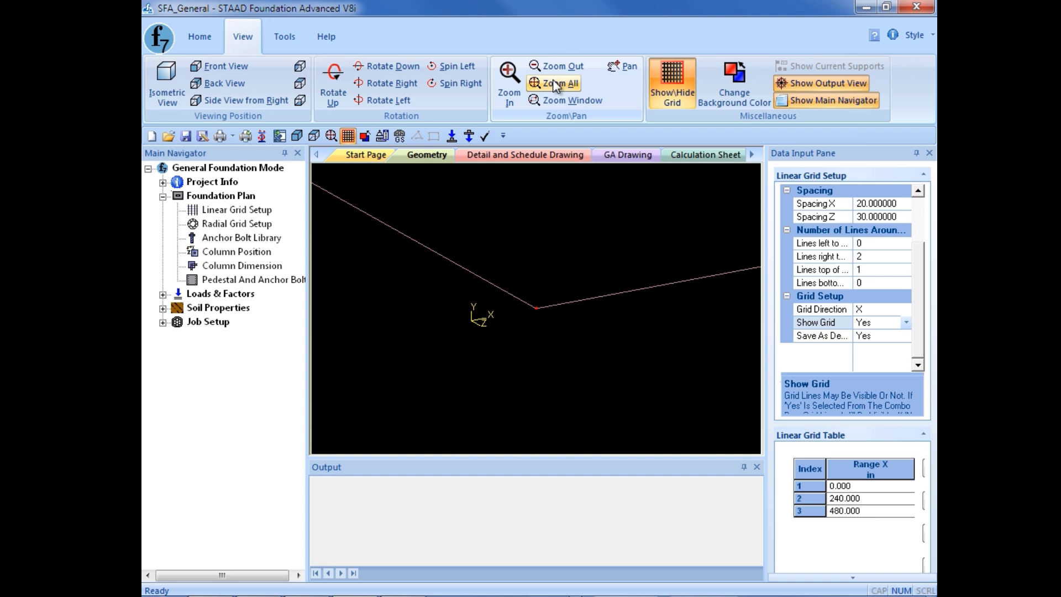
middle_drag(560, 290, 463, 319)
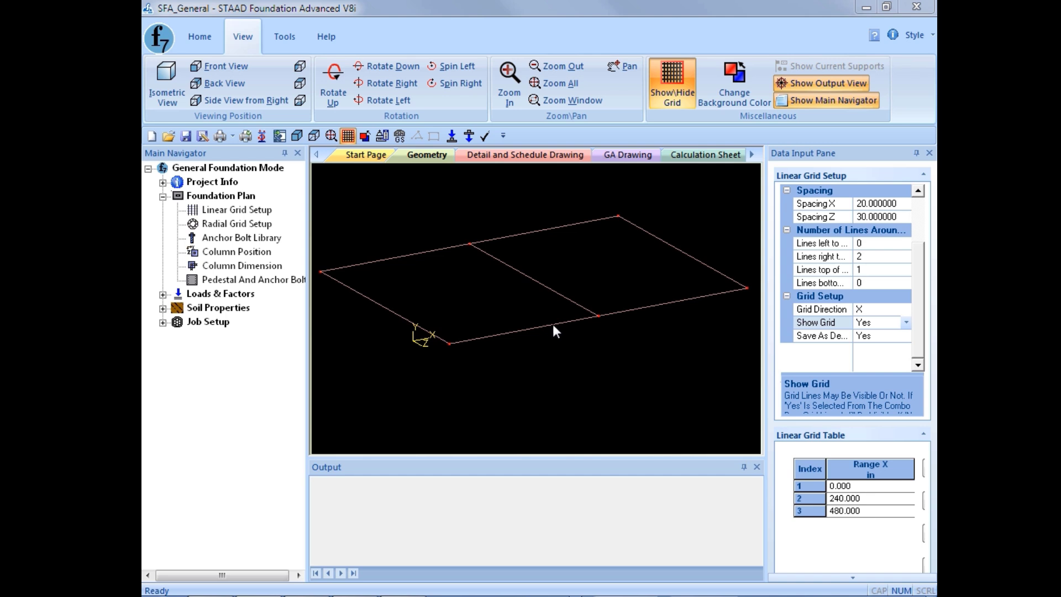
- Add supports at the six grid intersections, creating columns 1–6 at X 0, 20 and 40 ft
click(283, 37)
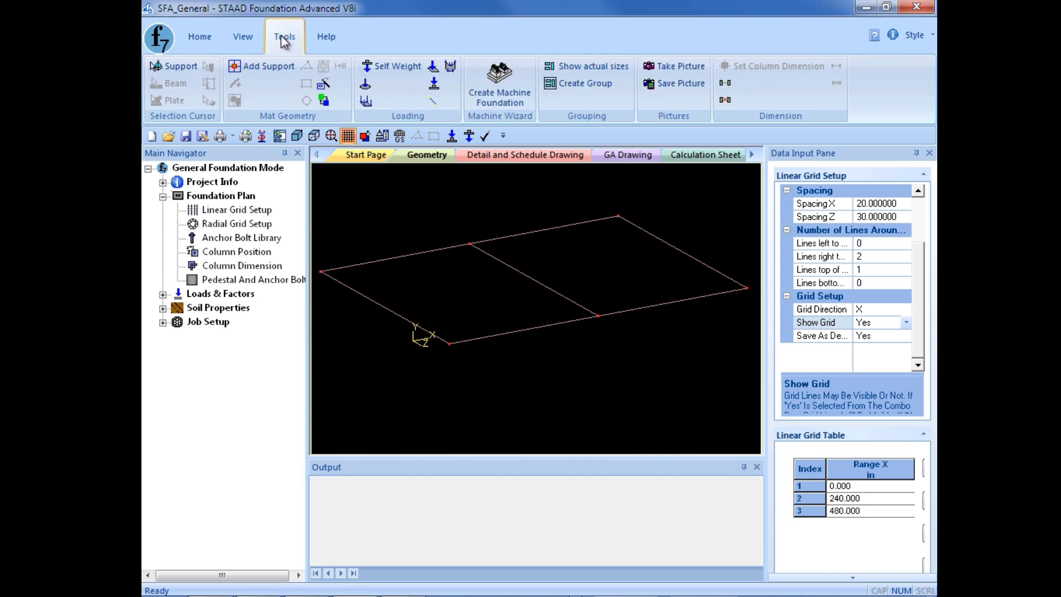
click(239, 67)
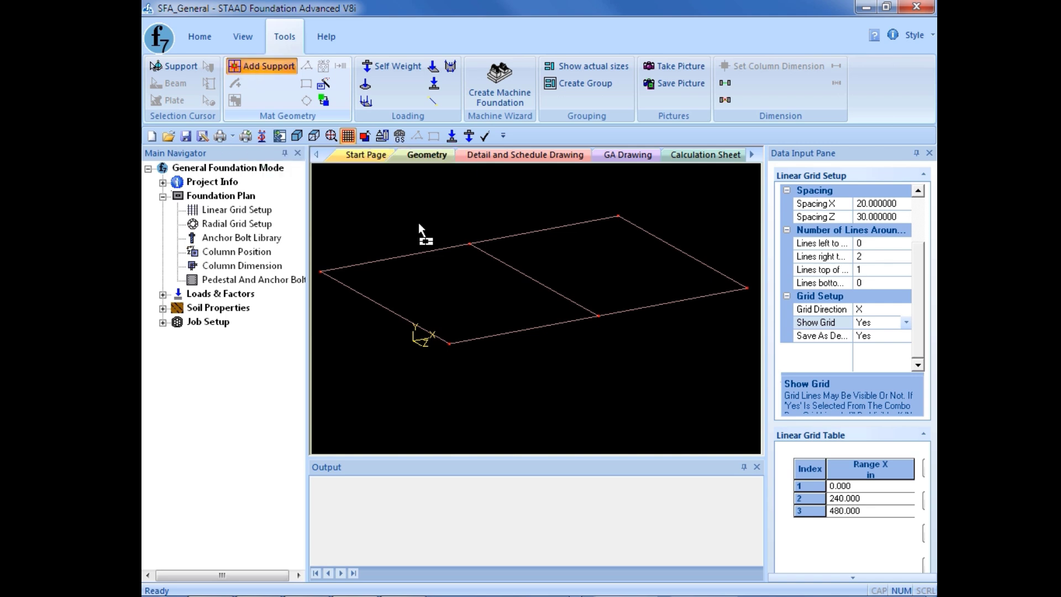
click(321, 271)
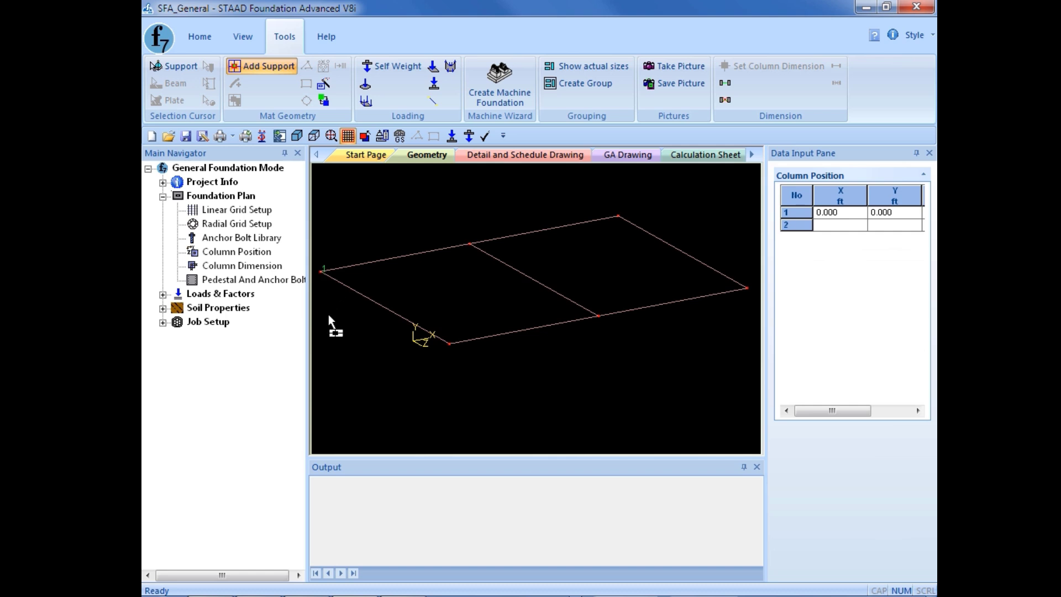
click(469, 243)
click(619, 216)
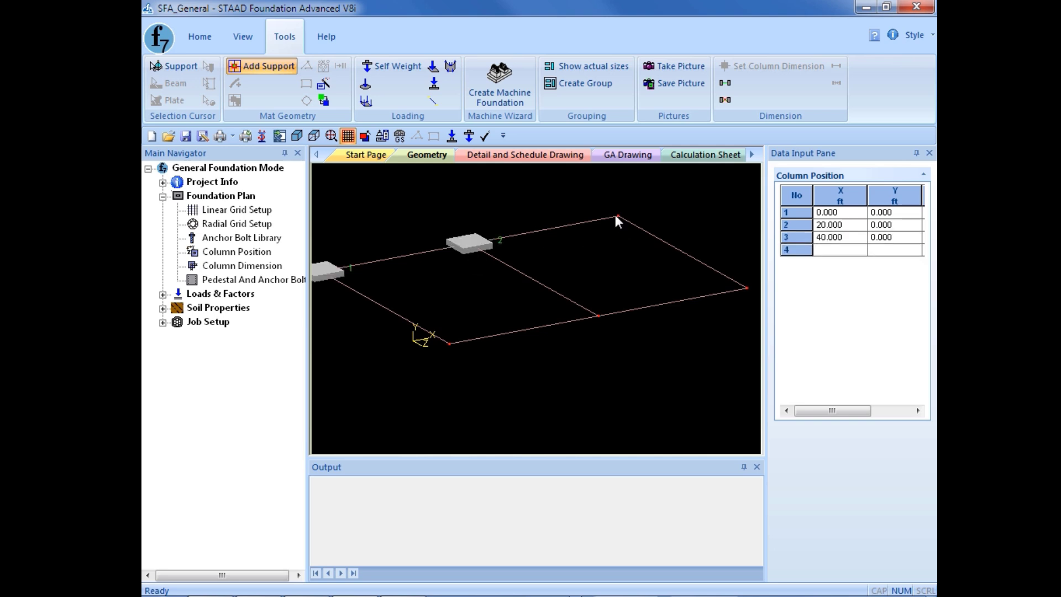
click(449, 343)
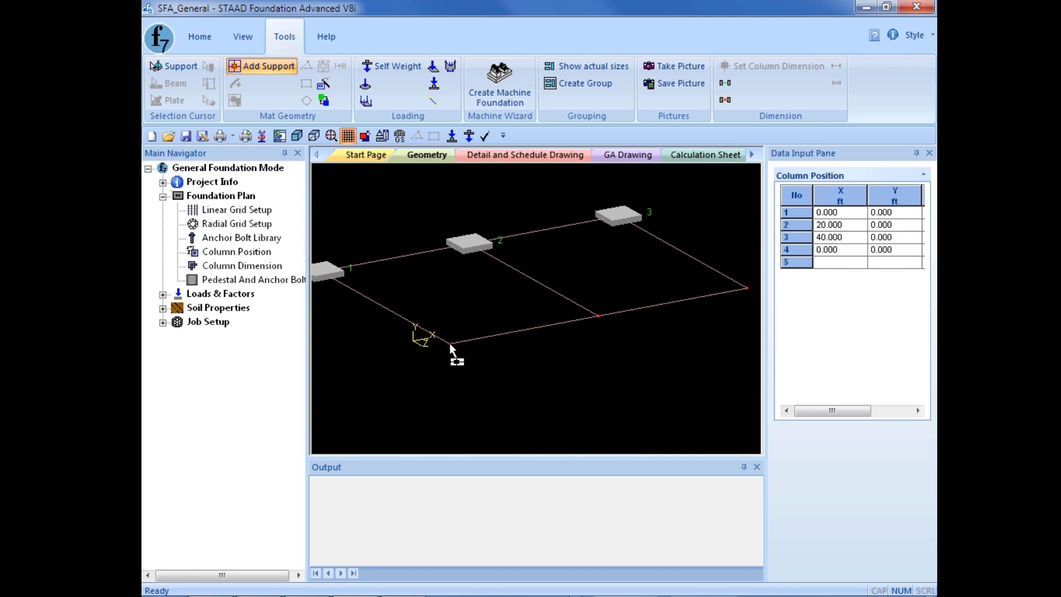
click(598, 316)
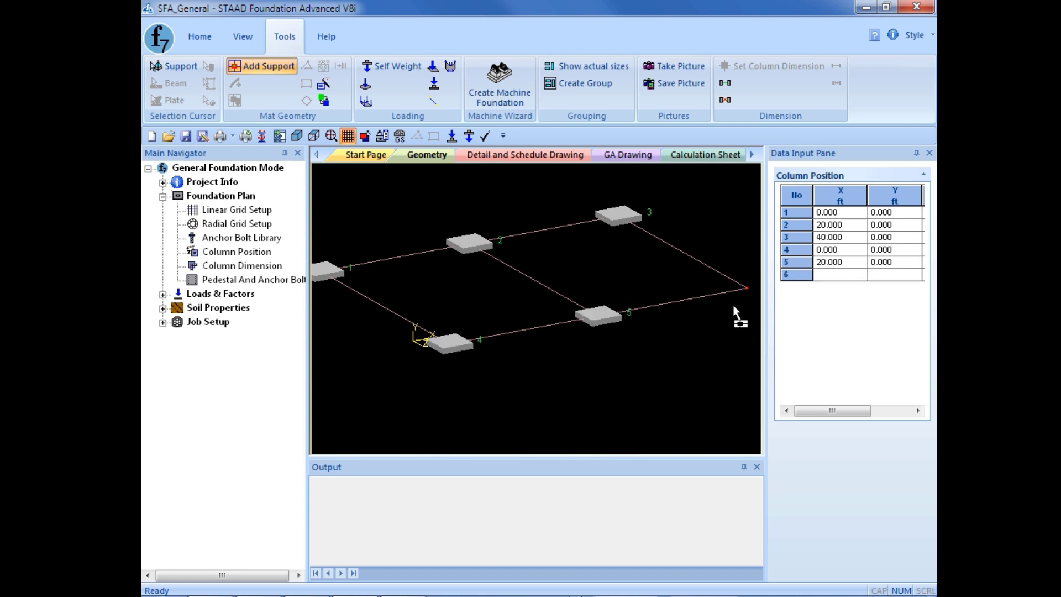
click(748, 288)
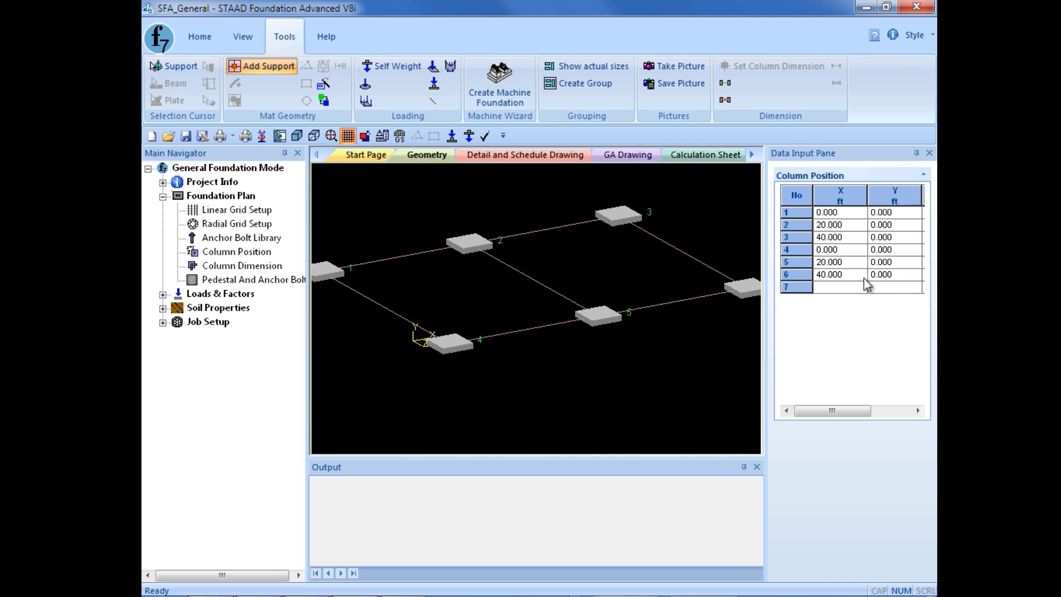
mouse_move(822, 412)
mouse_down()
mouse_move(873, 415)
mouse_move(811, 417)
mouse_up()
- Save the six-column model from the Home ribbon
click(194, 40)
click(201, 85)
click(201, 86)
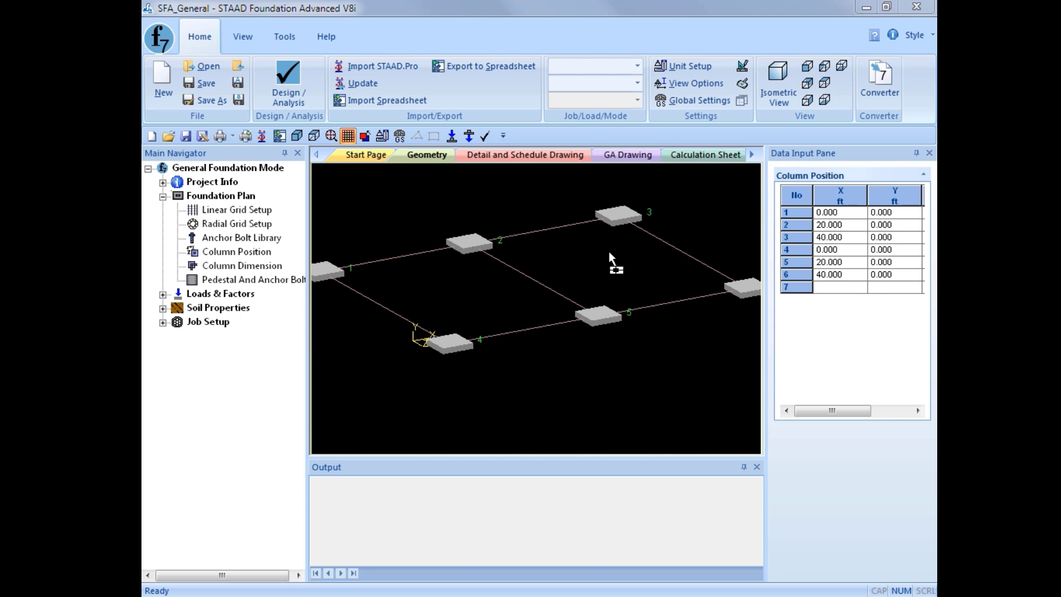
- Show the Column Dimension table, widened, listing six 1 ft by 1 ft rectangular columns
click(245, 270)
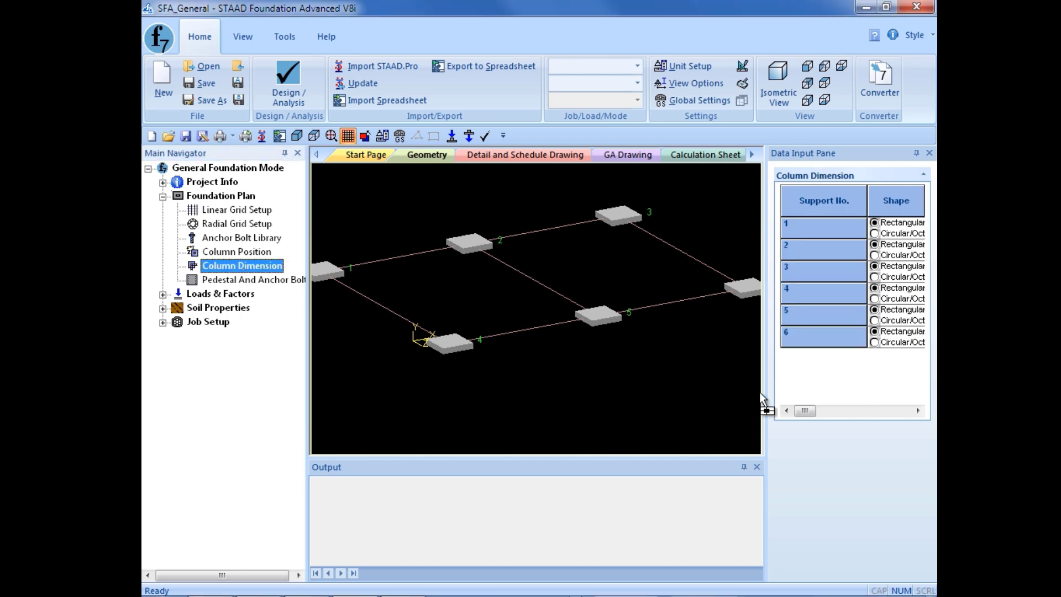
drag(766, 390, 486, 388)
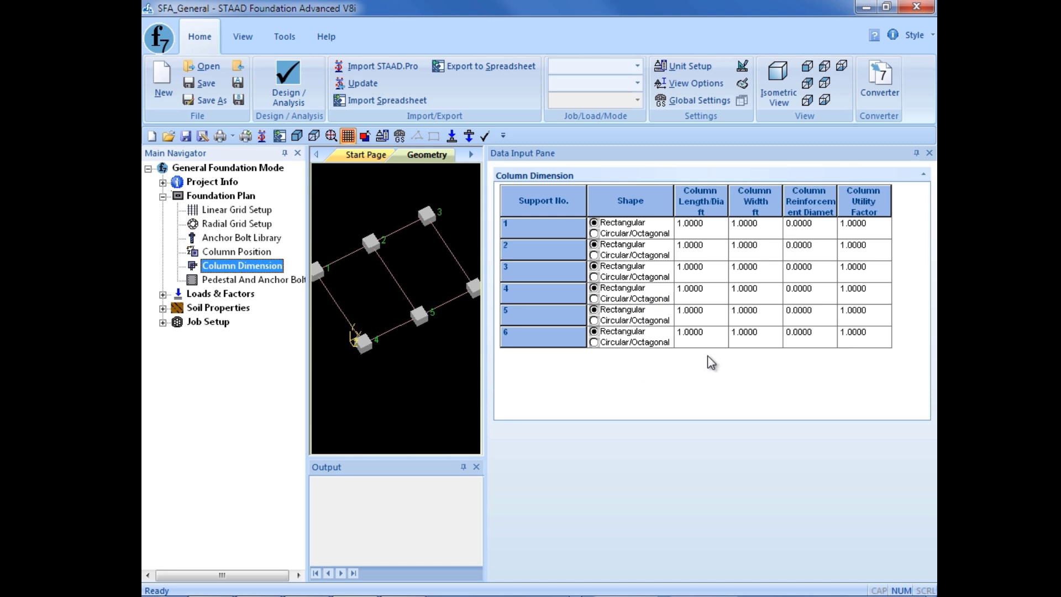
click(714, 237)
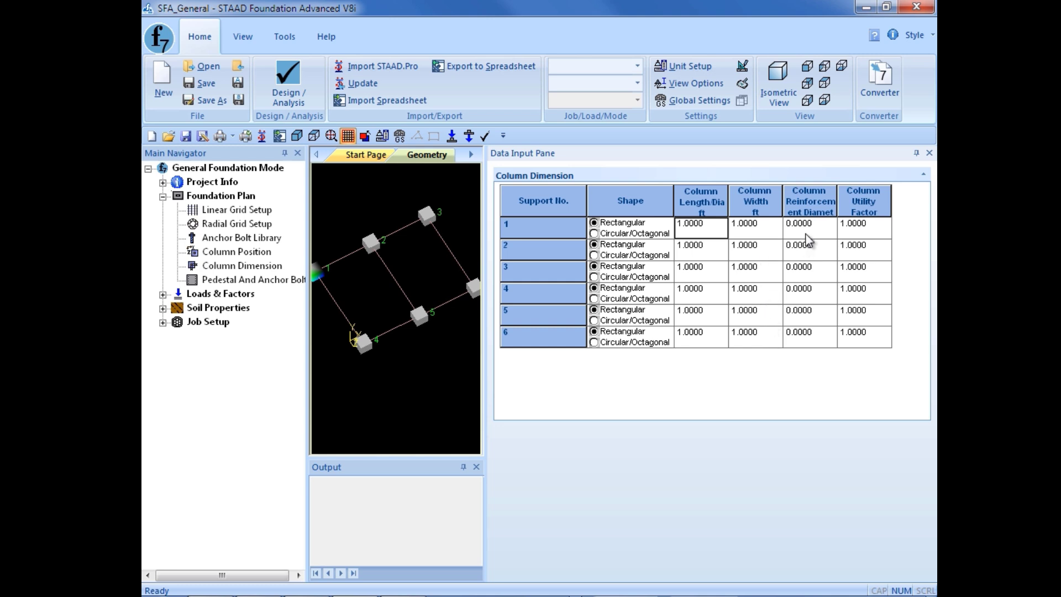
- Enter a column reinforcement diameter of 0.79 for each of supports 1 through 6
click(819, 235)
text(0.79)
key(Return)
text(0.79)
key(Return)
text(0.79)
key(Return)
text(0.79)
key(Return)
text(0.79)
key(Return)
text(0.79)
key(Return)
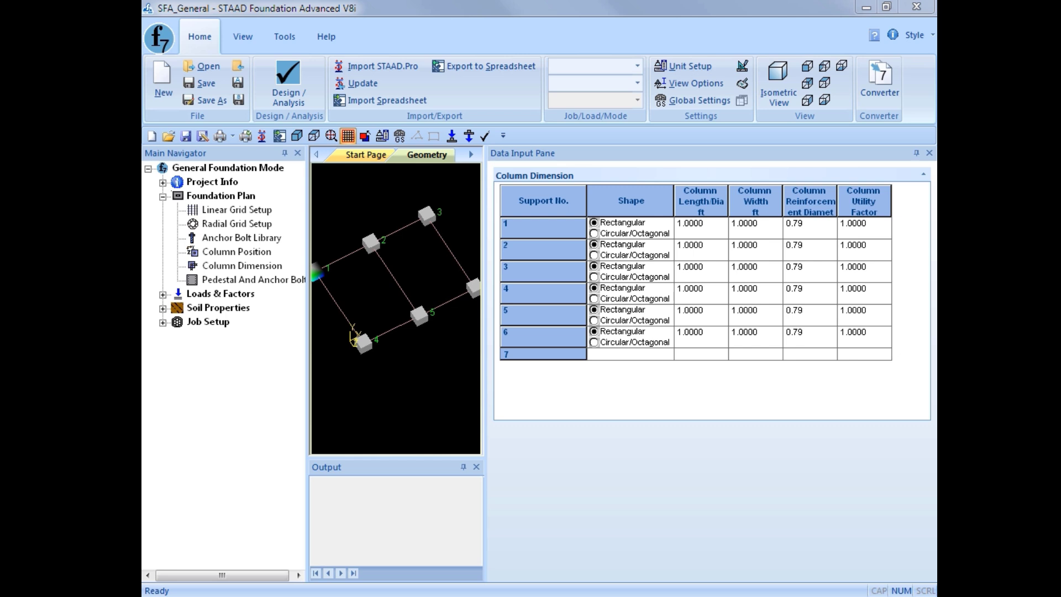
- Show the Pedestal And Anchor Bolt table and widen the 3D view beside it
click(194, 279)
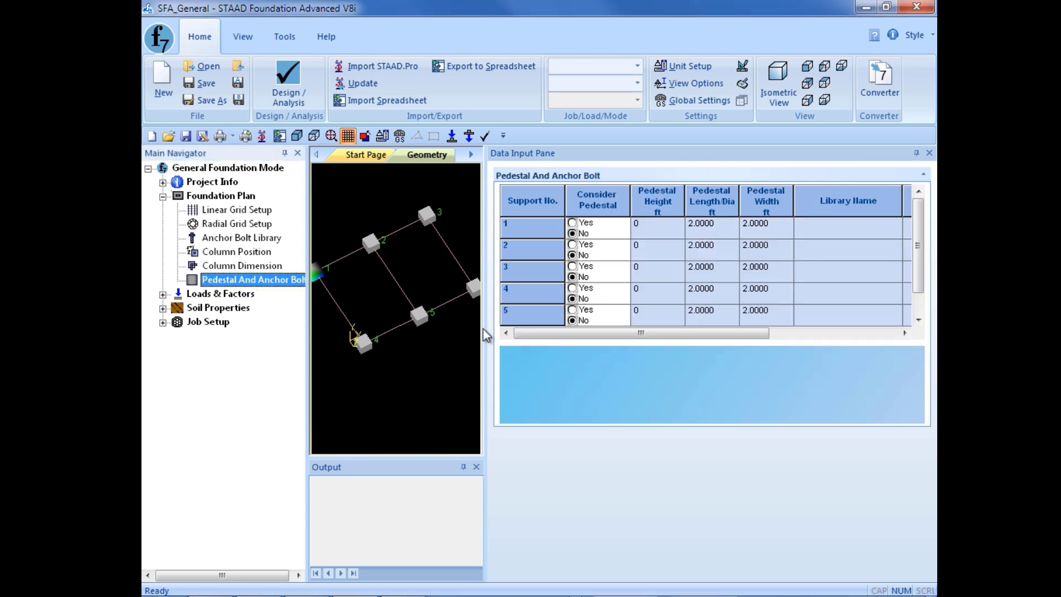
drag(486, 334, 574, 336)
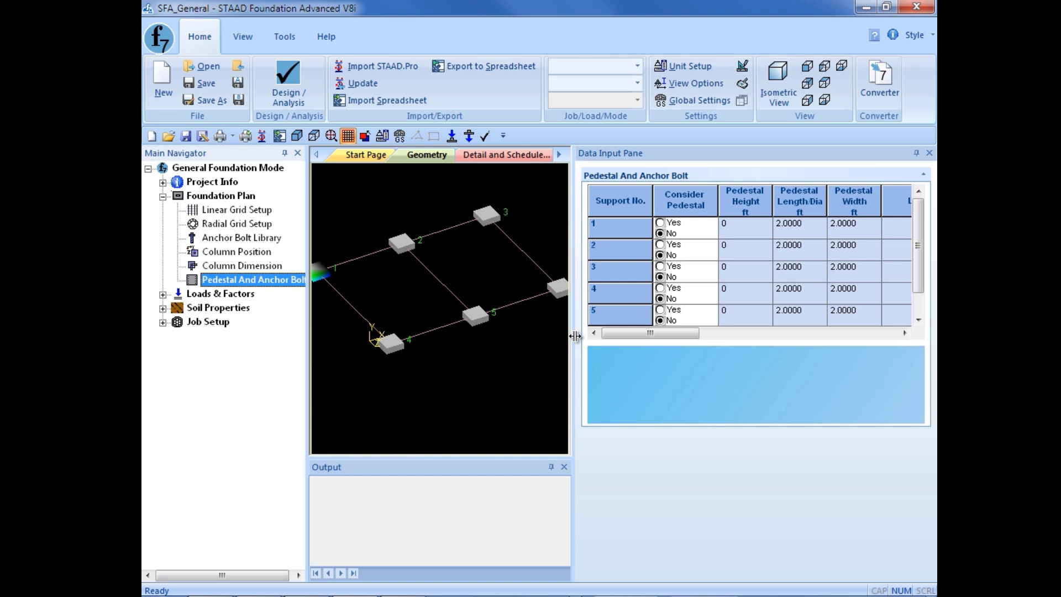
- Set Consider Pedestal to Yes for supports 1 through 6
click(660, 223)
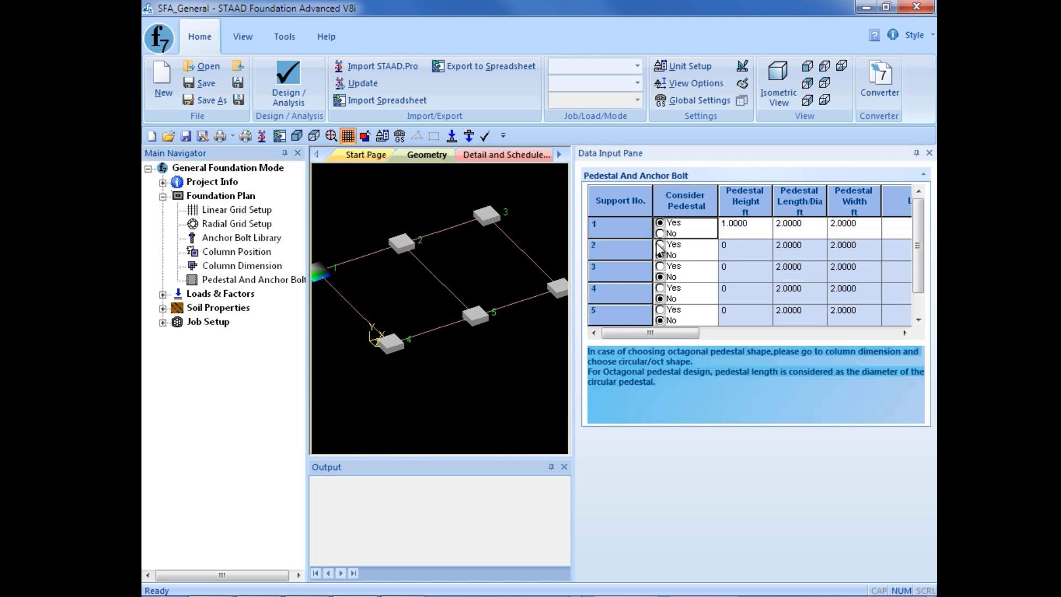
click(660, 244)
click(660, 266)
click(660, 288)
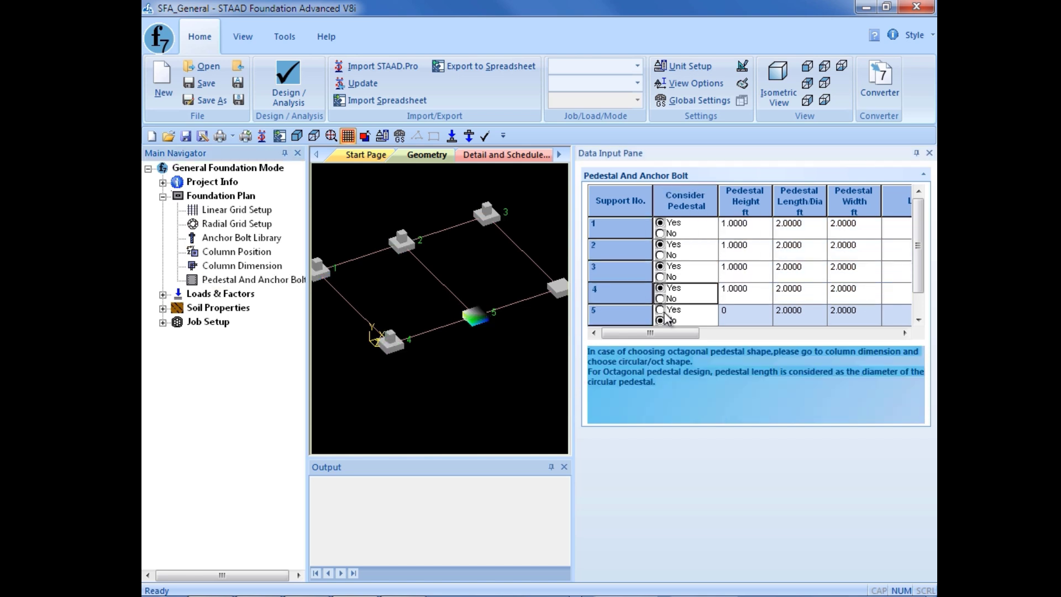
click(661, 310)
scroll(685, 315, down, 1)
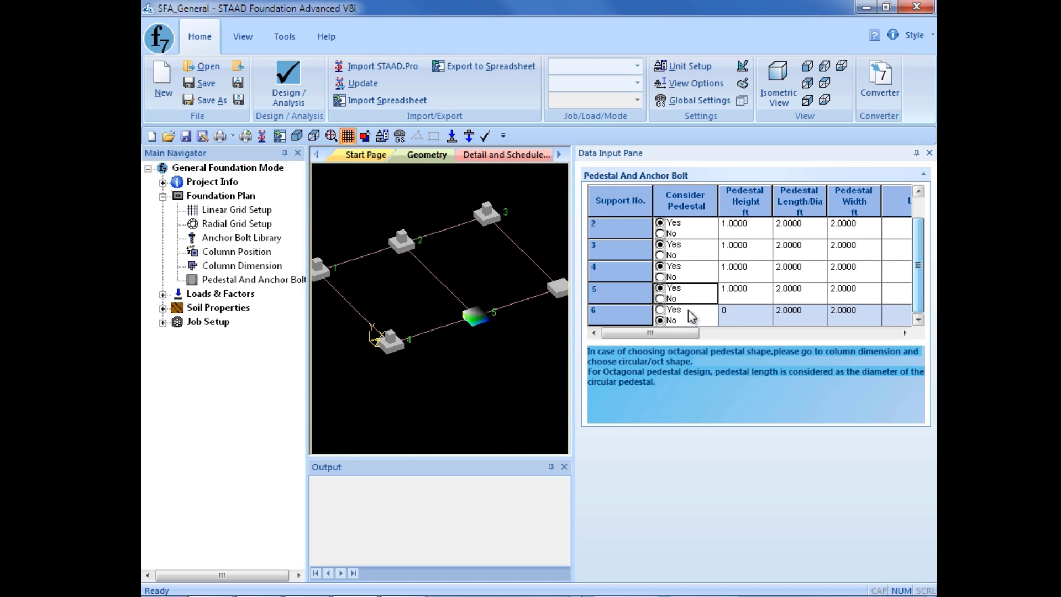
click(660, 309)
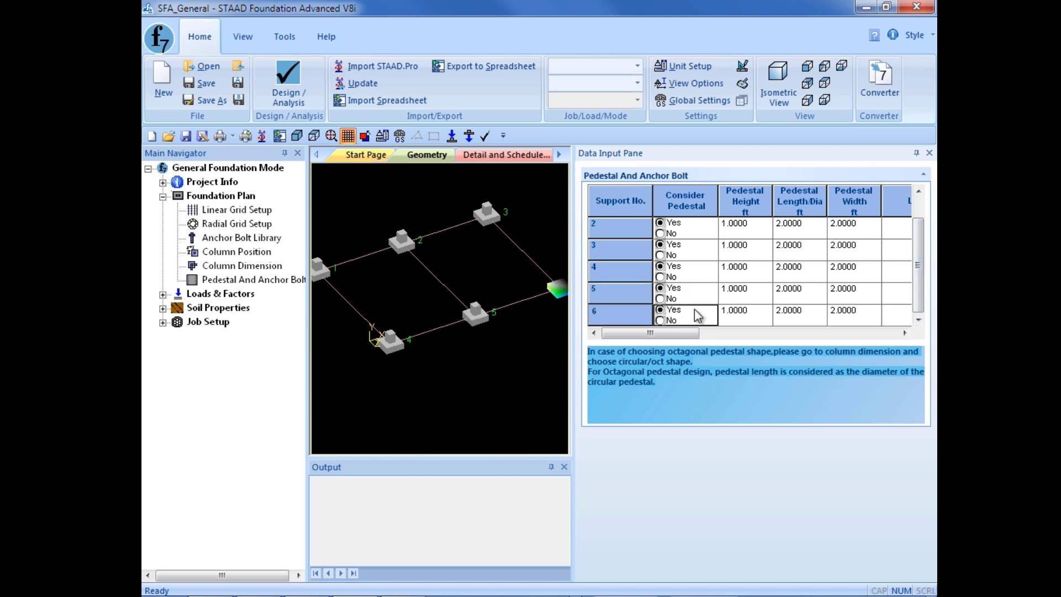
- Enter a 3 ft pedestal height for the supports, keeping length and width at 2 ft
click(764, 229)
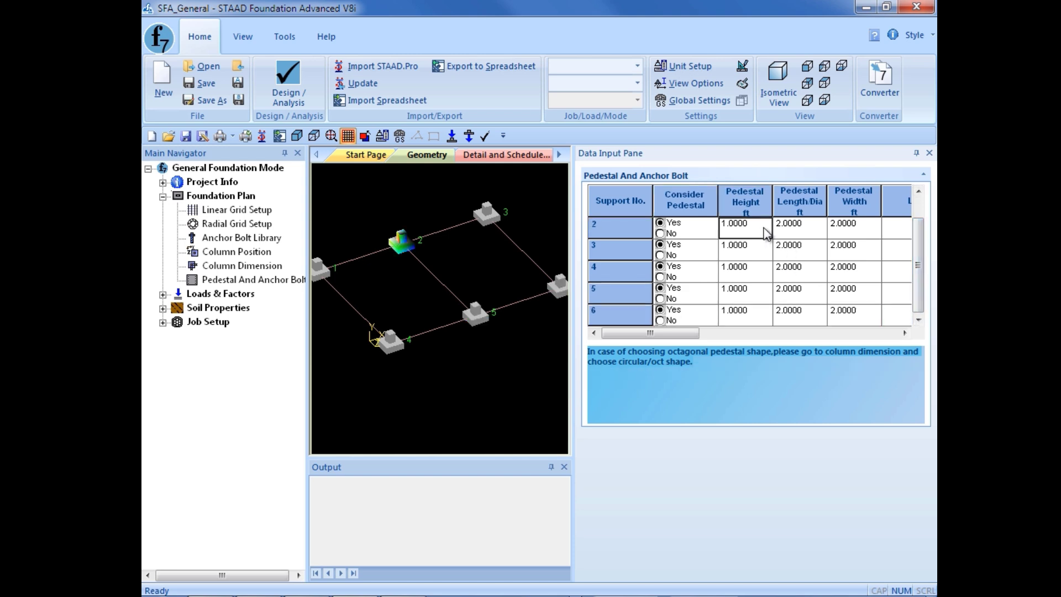
click(755, 316)
text(3)
key(BackSpace)
key(BackSpace)
key(BackSpace)
key(BackSpace)
key(BackSpace)
key(BackSpace)
key(BackSpace)
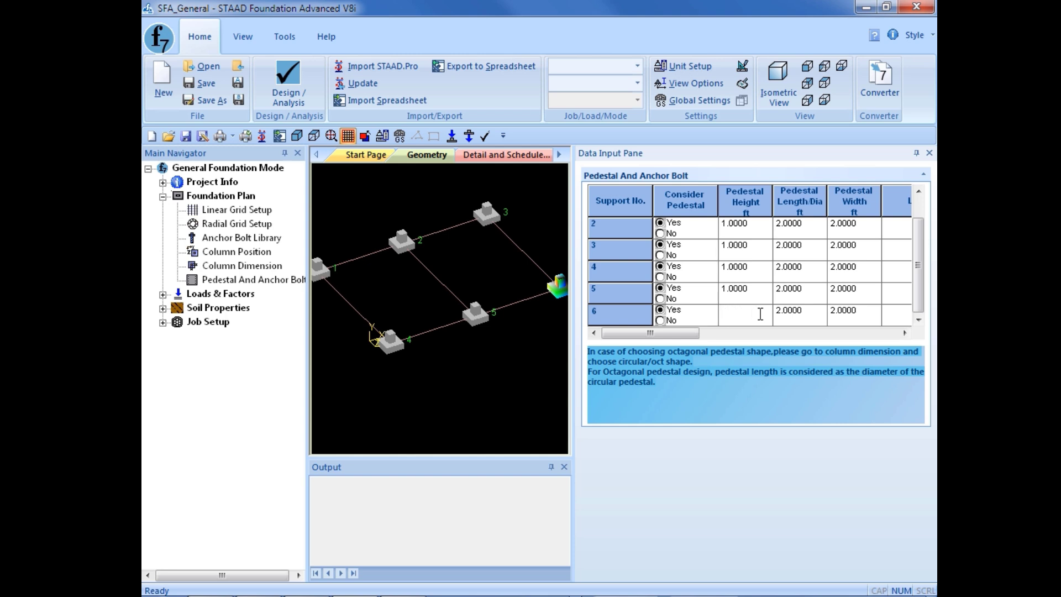
text(3)
key(Up)
key(Up)
key(Up)
key(Up)
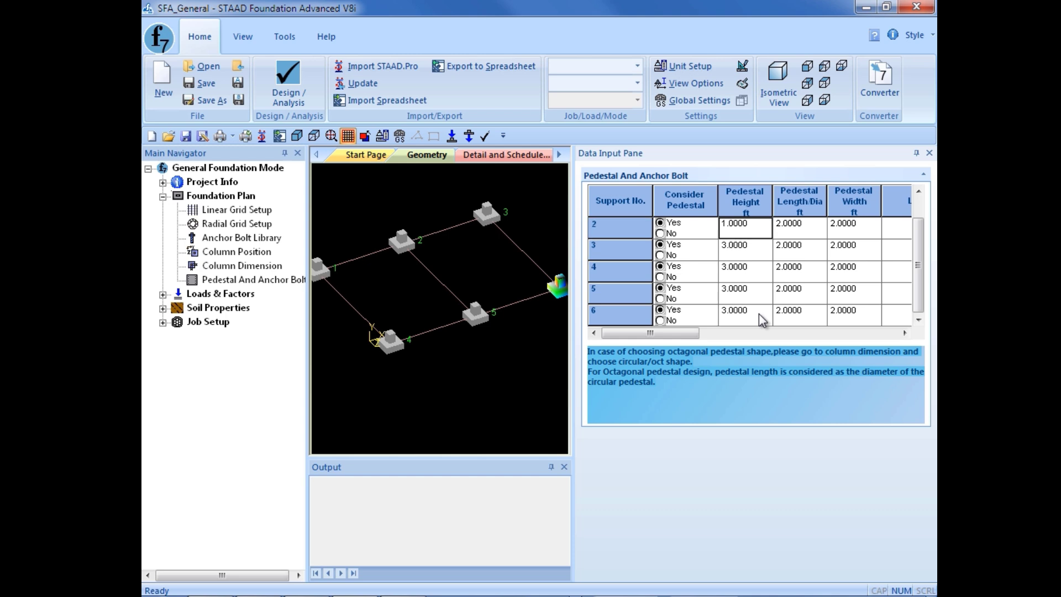
text(3)
key(Up)
text(3)
key(Tab)
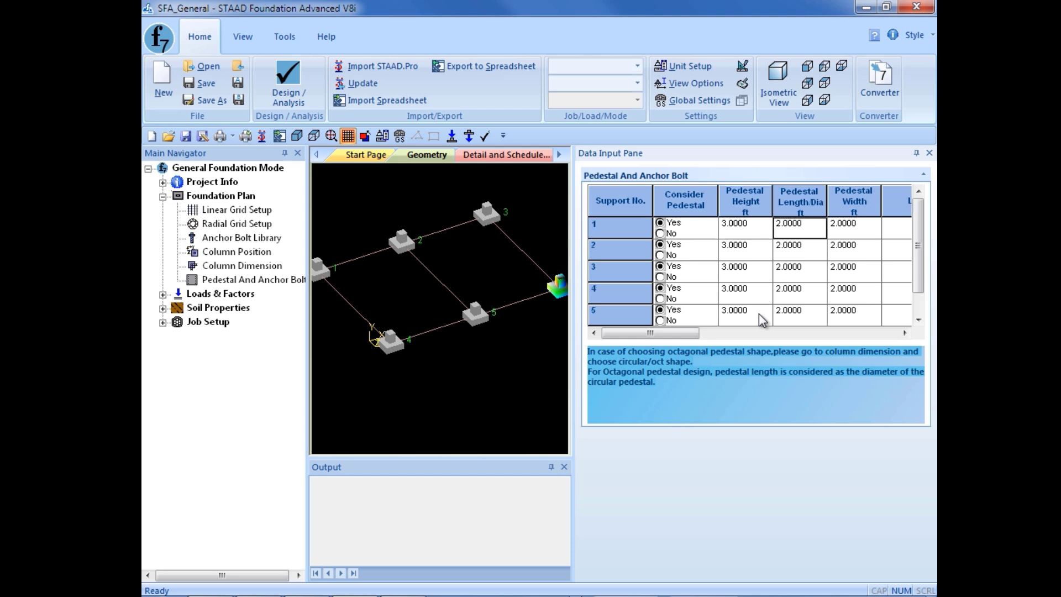
key(Down)
key(Down)
key(Down)
key(Down)
key(Down)
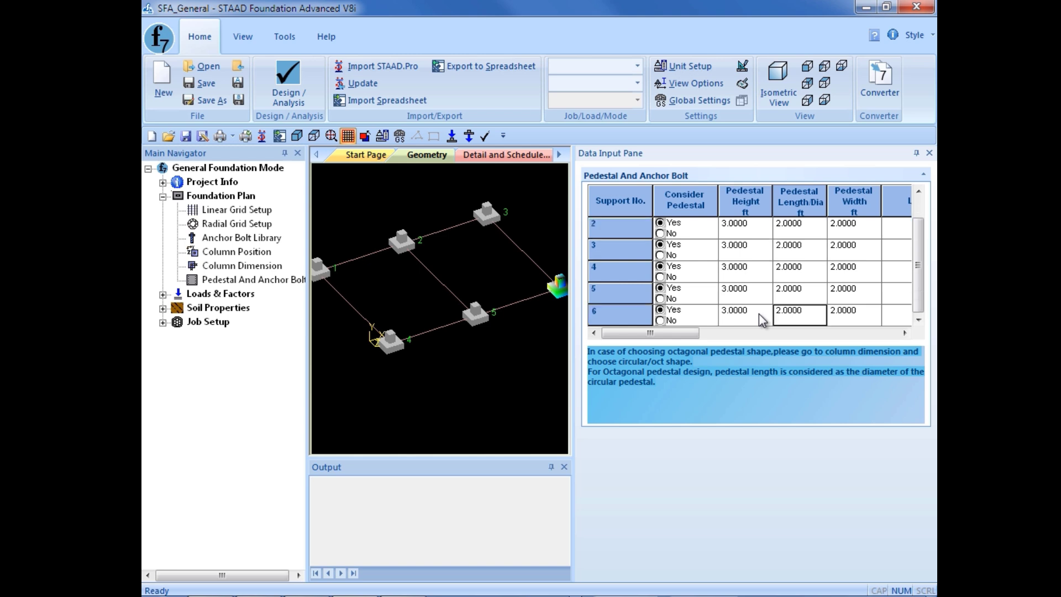
key(Up)
key(Up)
key(Up)
key(Up)
key(Up)
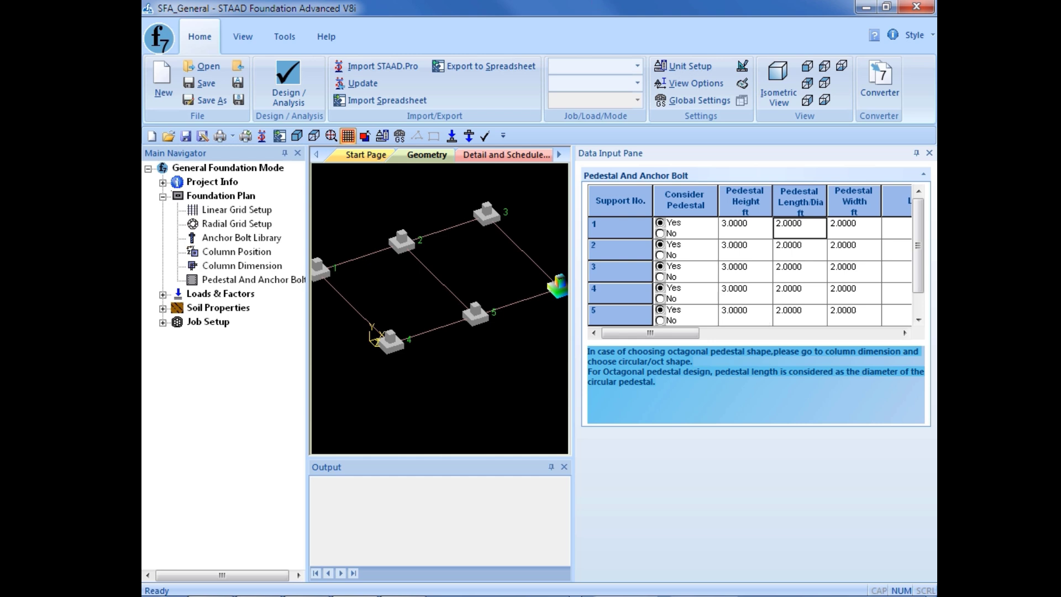
- Save the SFA_General model with its 3 ft pedestal settings
click(199, 84)
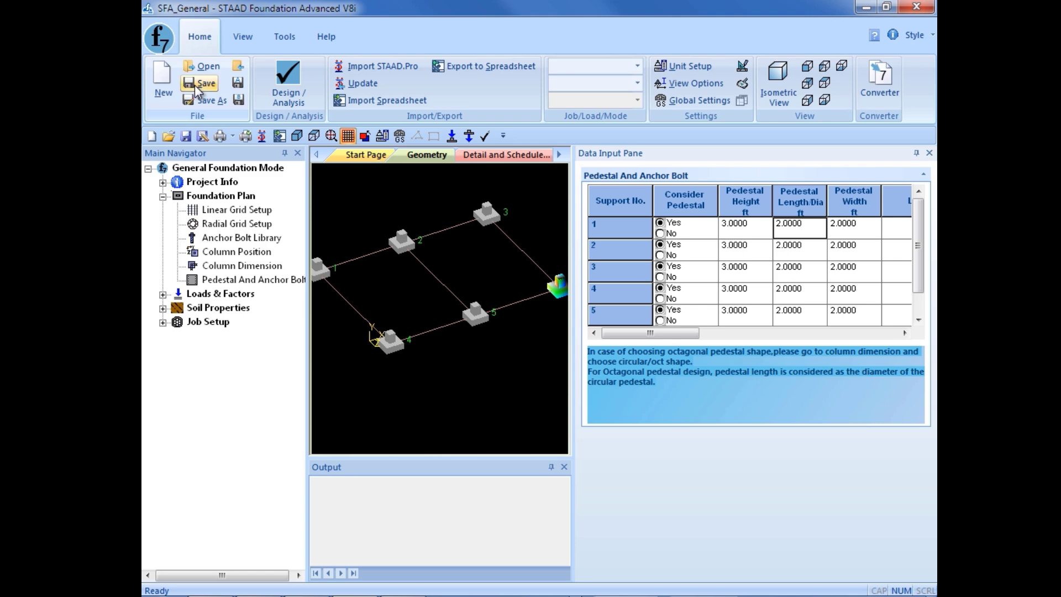